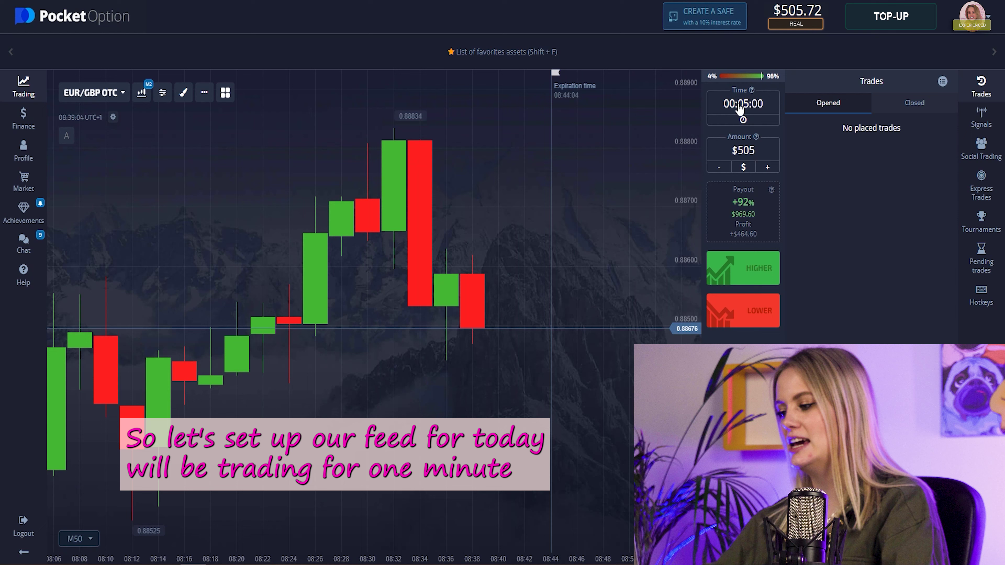
- Set the trade expiry to M1 (00:01:00) and keep the $505 trade amount
{"action": "left_click", "coordinate": [747, 107]}
{"action": "left_click", "coordinate": [620, 190]}
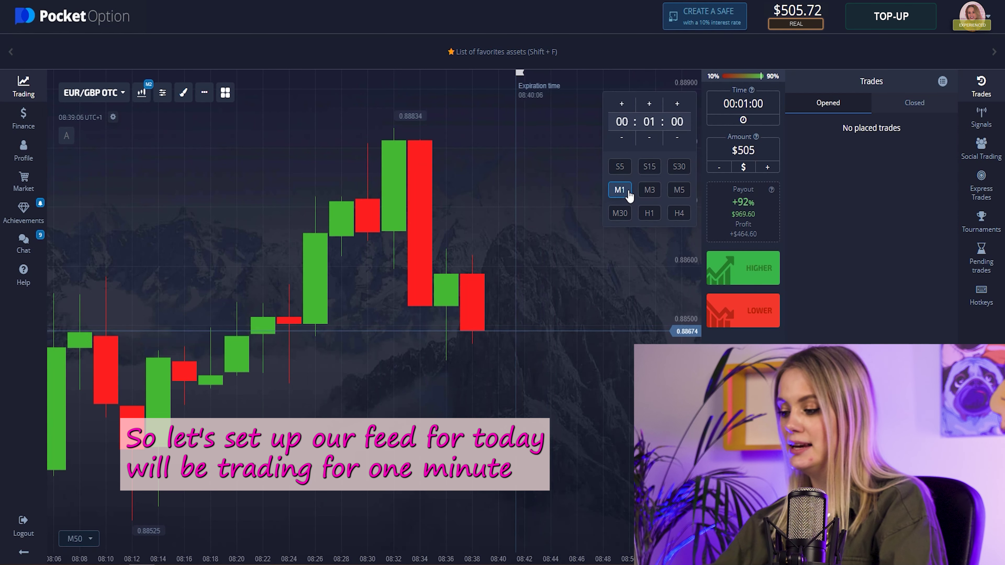
{"action": "left_click", "coordinate": [767, 153]}
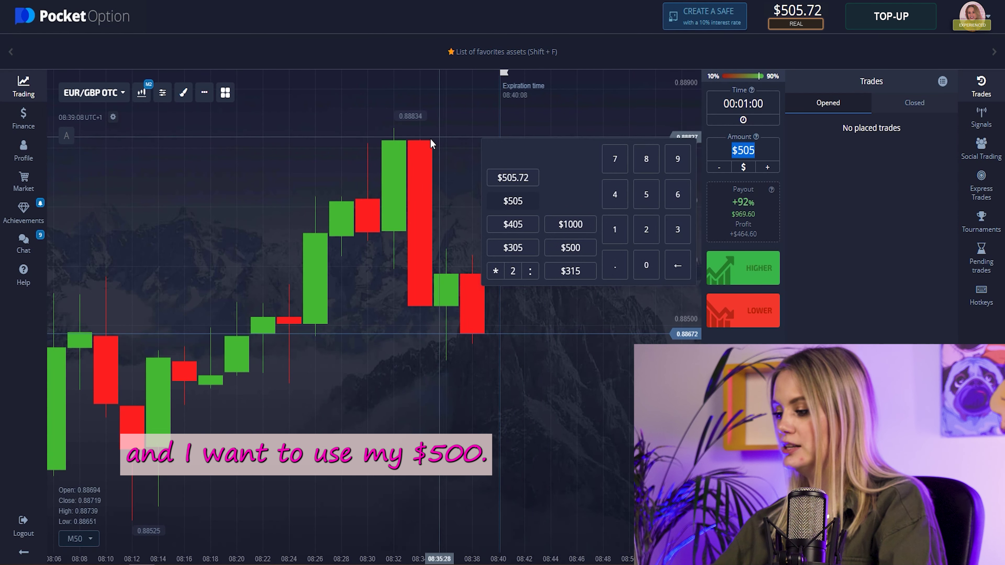
{"action": "left_click", "coordinate": [417, 119]}
- Star AUD/CAD, AUD/NZD, AUD/USD, CAD/JPY, CHF/JPY, EUR/GBP, EUR/USD and USD/CAD OTC as favourites
{"action": "left_click", "coordinate": [92, 92]}
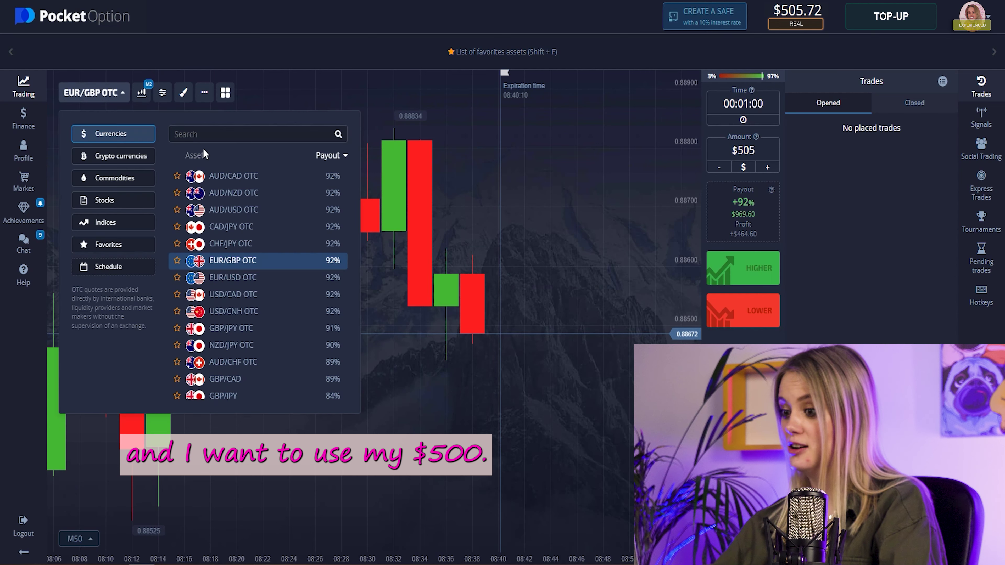
{"action": "left_click", "coordinate": [177, 176]}
{"action": "left_click", "coordinate": [177, 193]}
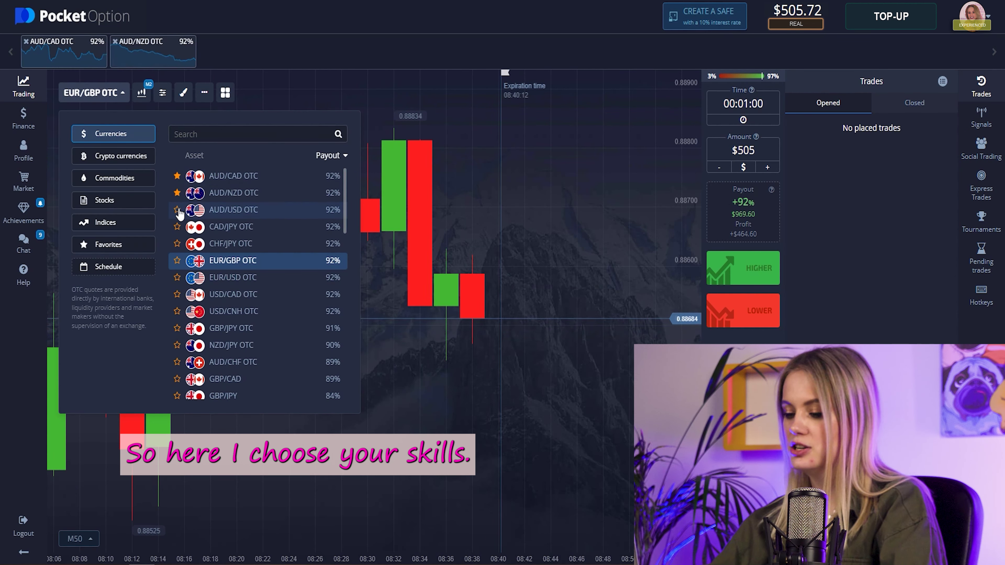
{"action": "left_click", "coordinate": [177, 210]}
{"action": "left_click", "coordinate": [177, 227]}
{"action": "left_click", "coordinate": [177, 244]}
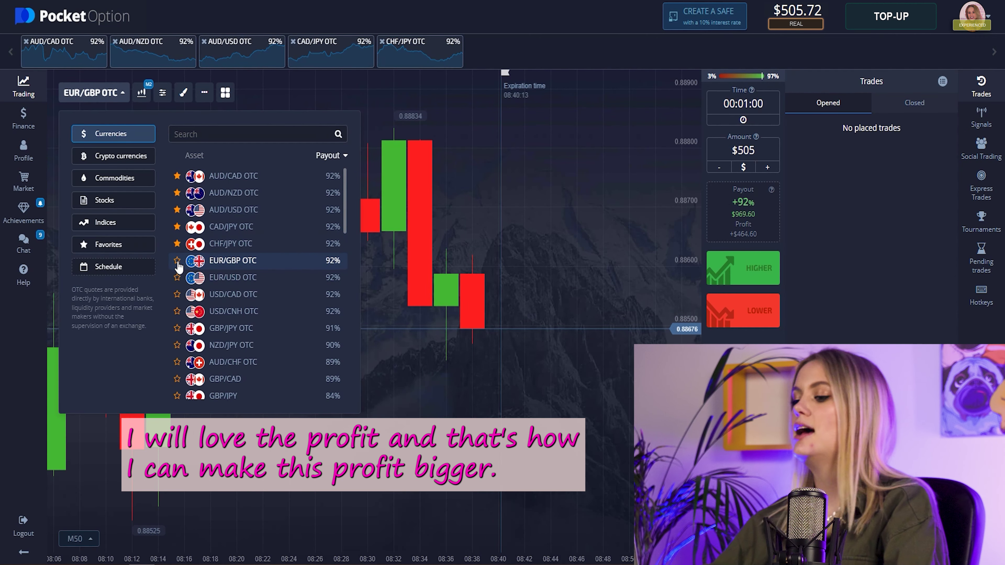
{"action": "left_click", "coordinate": [177, 260]}
{"action": "left_click", "coordinate": [177, 277]}
{"action": "left_click", "coordinate": [177, 294]}
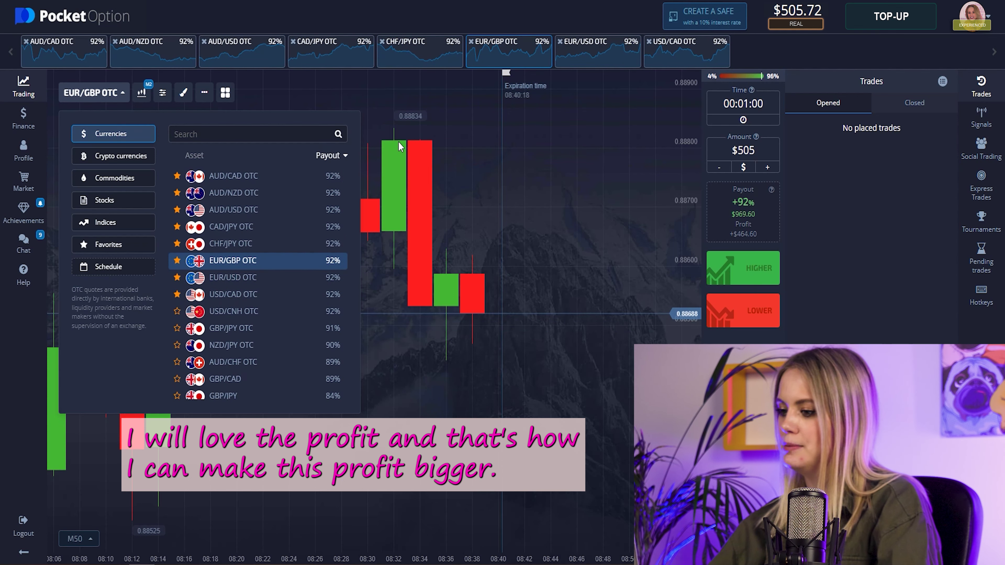
{"action": "left_click", "coordinate": [184, 93]}
{"action": "left_click", "coordinate": [142, 92]}
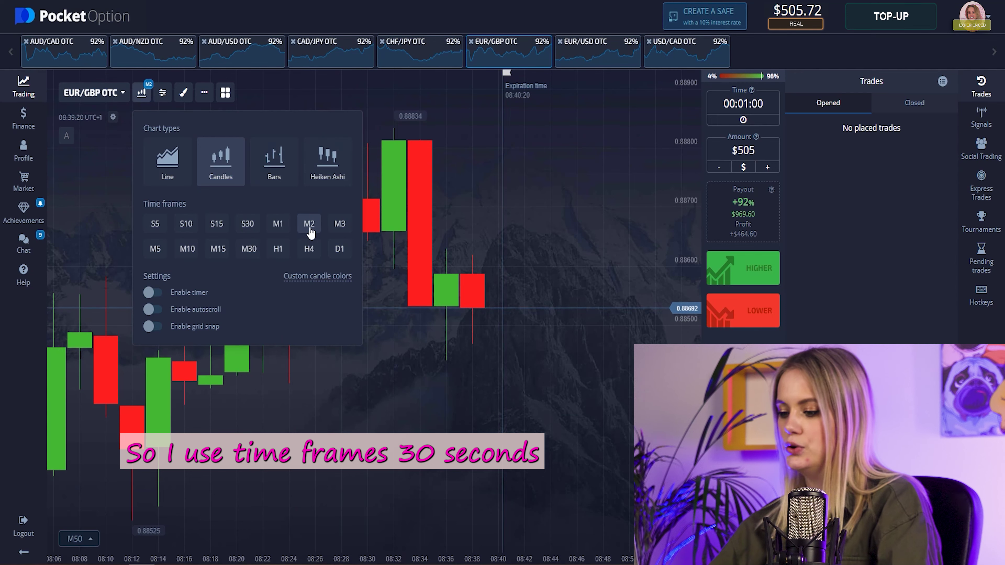
- Switch the EUR/GBP OTC chart to S30 candles and add ADX and Average true range indicators
{"action": "left_click", "coordinate": [253, 228]}
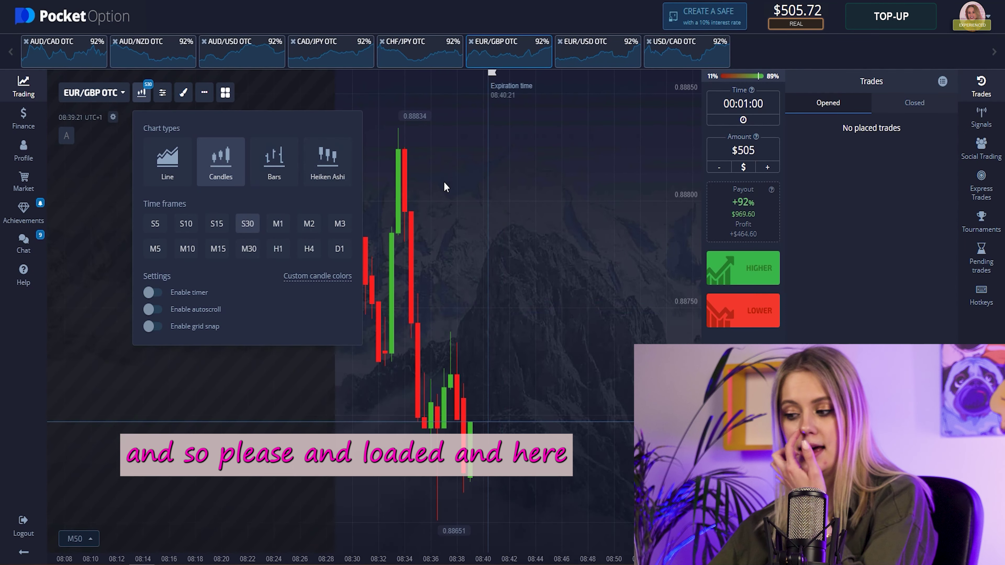
{"action": "left_click", "coordinate": [443, 181]}
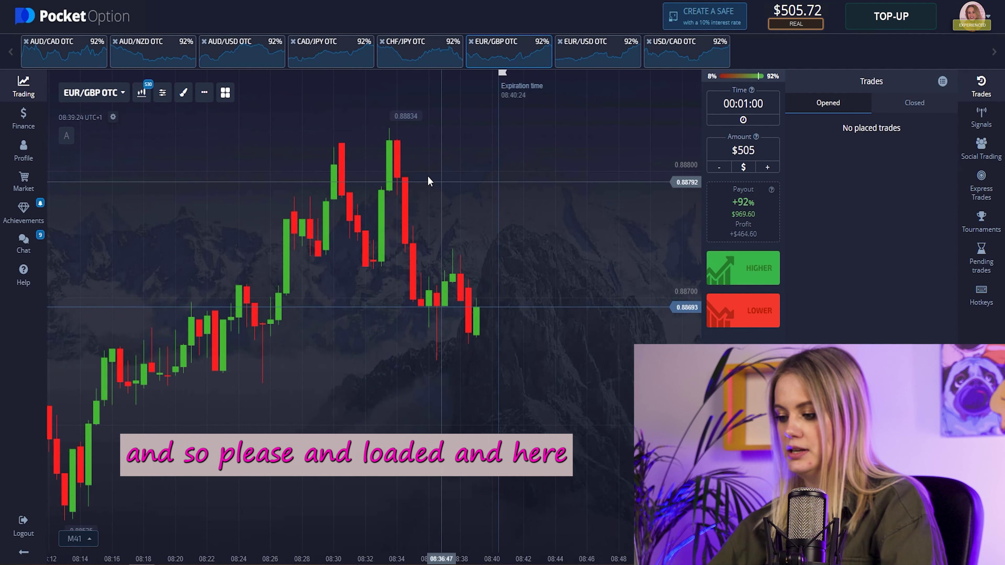
{"action": "left_click", "coordinate": [163, 92]}
{"action": "left_click", "coordinate": [277, 152]}
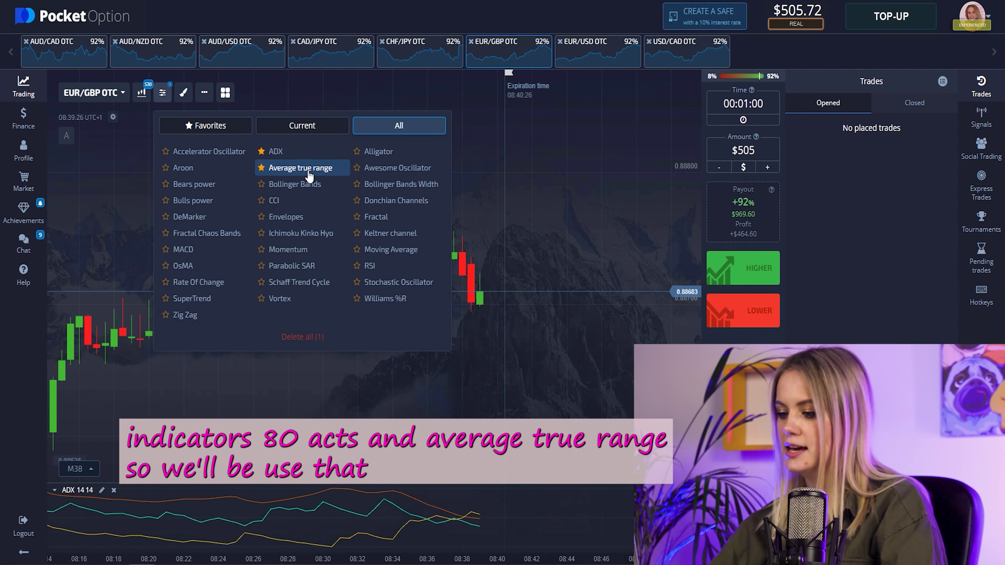
{"action": "left_click", "coordinate": [309, 173]}
{"action": "left_click", "coordinate": [460, 179]}
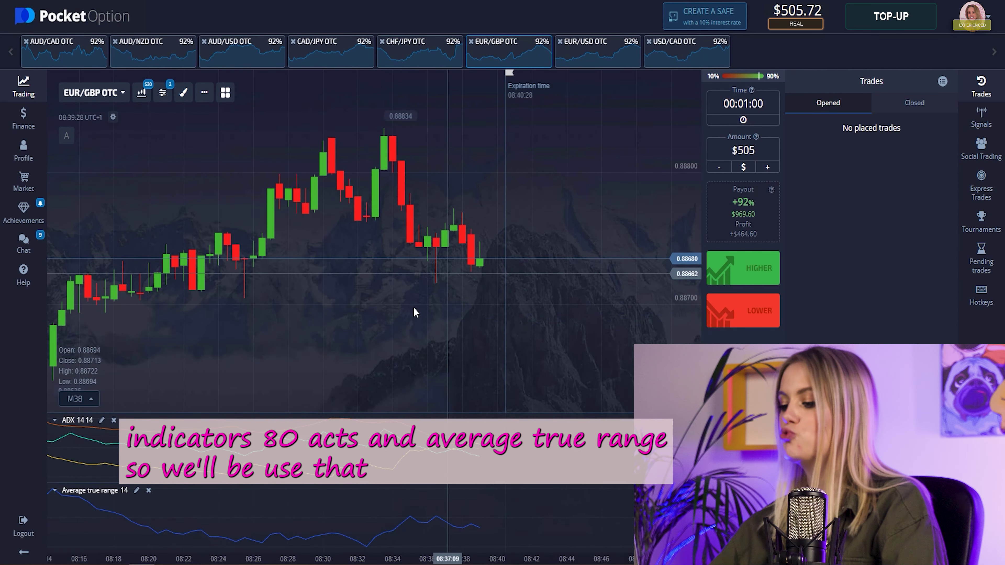
- Set the ADX indicator's adx, plusDI and minusDI lines to 2px width and save
{"action": "left_click", "coordinate": [102, 420]}
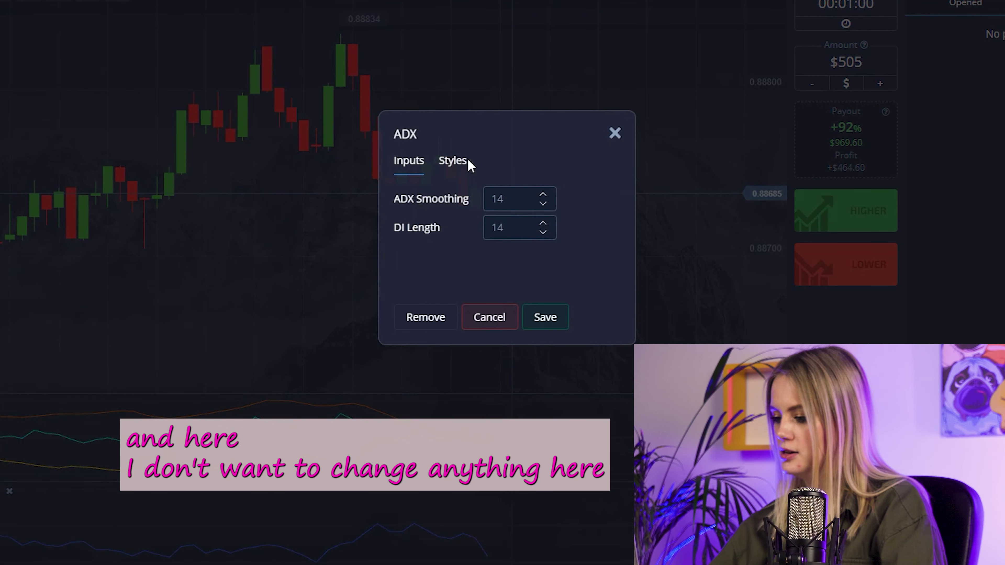
{"action": "left_click", "coordinate": [455, 161]}
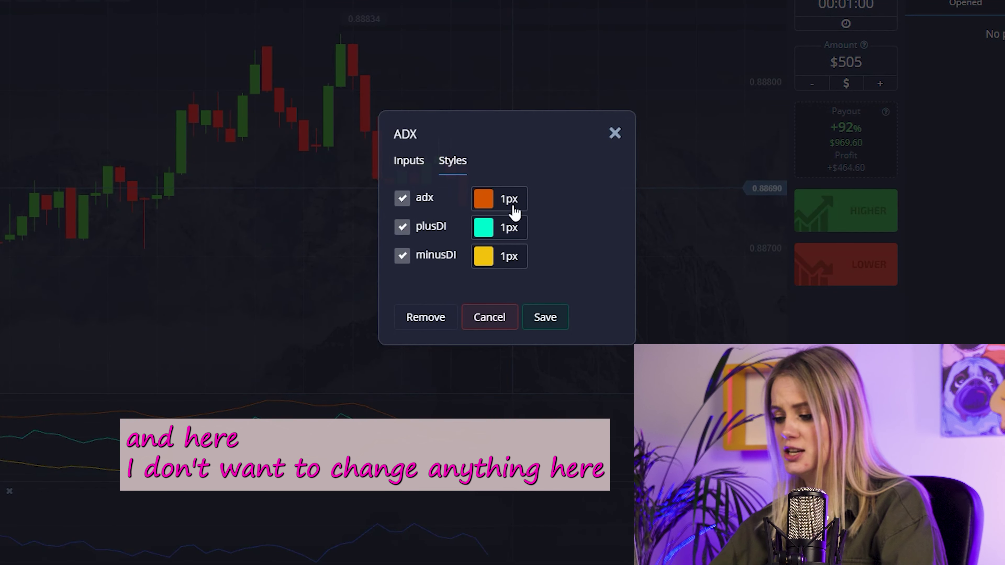
{"action": "left_click", "coordinate": [510, 200]}
{"action": "left_click", "coordinate": [518, 307]}
{"action": "left_click", "coordinate": [509, 227]}
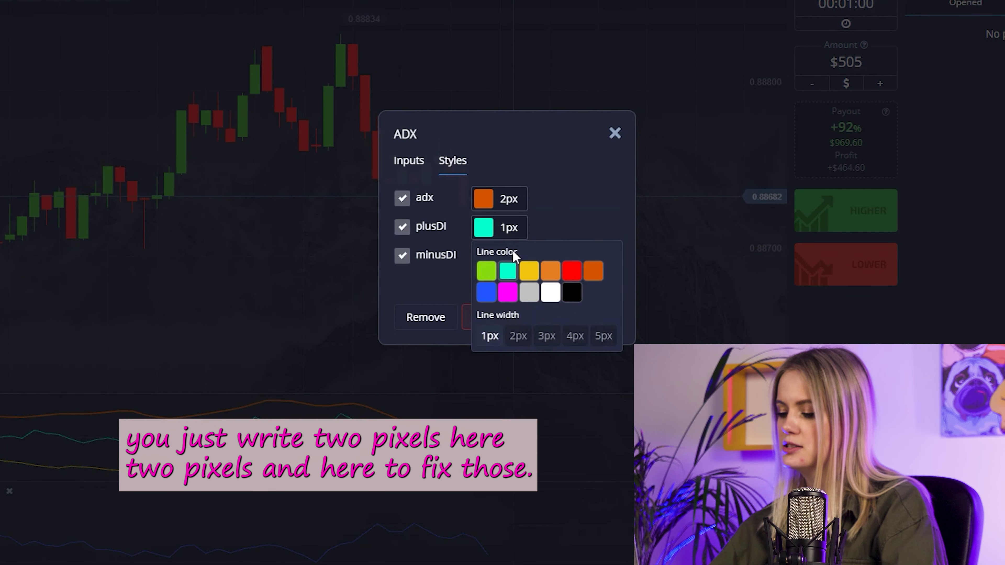
{"action": "left_click", "coordinate": [518, 336]}
{"action": "left_click", "coordinate": [504, 257]}
{"action": "left_click", "coordinate": [518, 364]}
{"action": "left_click", "coordinate": [569, 329]}
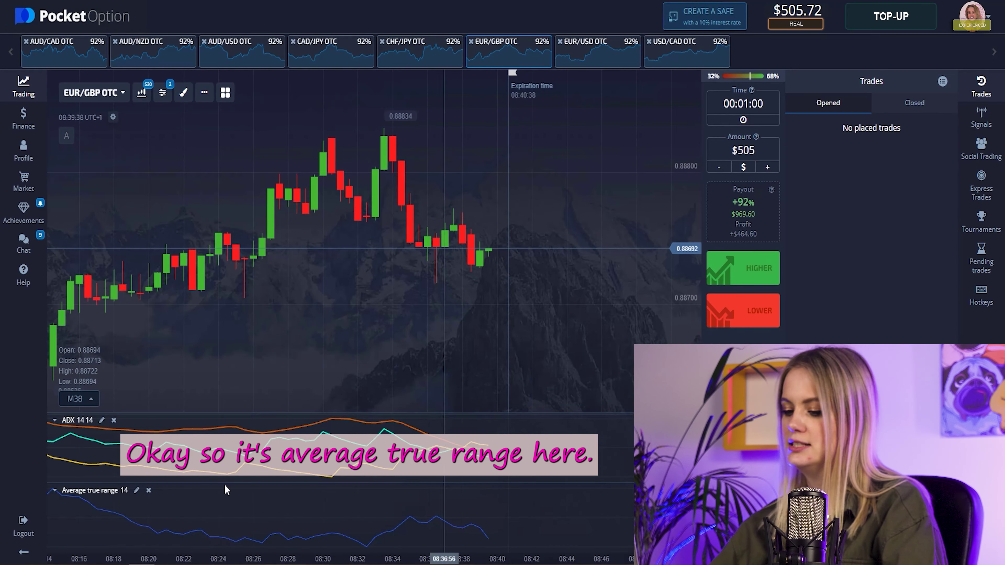
- Give Average true range period 7 and a 2px main line, then save
{"action": "left_click", "coordinate": [224, 487]}
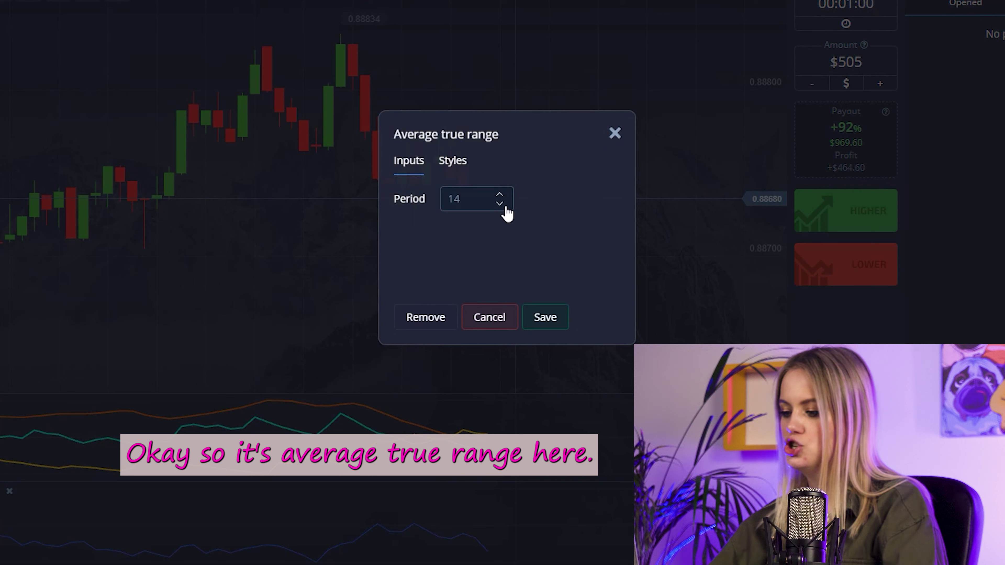
{"action": "left_click", "coordinate": [506, 207]}
{"action": "left_click", "coordinate": [507, 206]}
{"action": "left_click", "coordinate": [507, 206]}
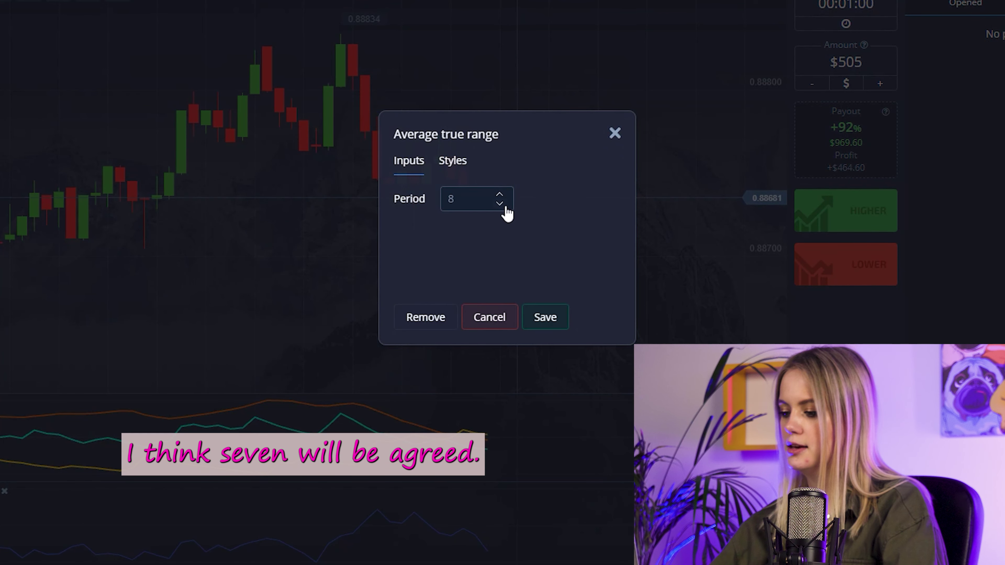
{"action": "left_click", "coordinate": [470, 165]}
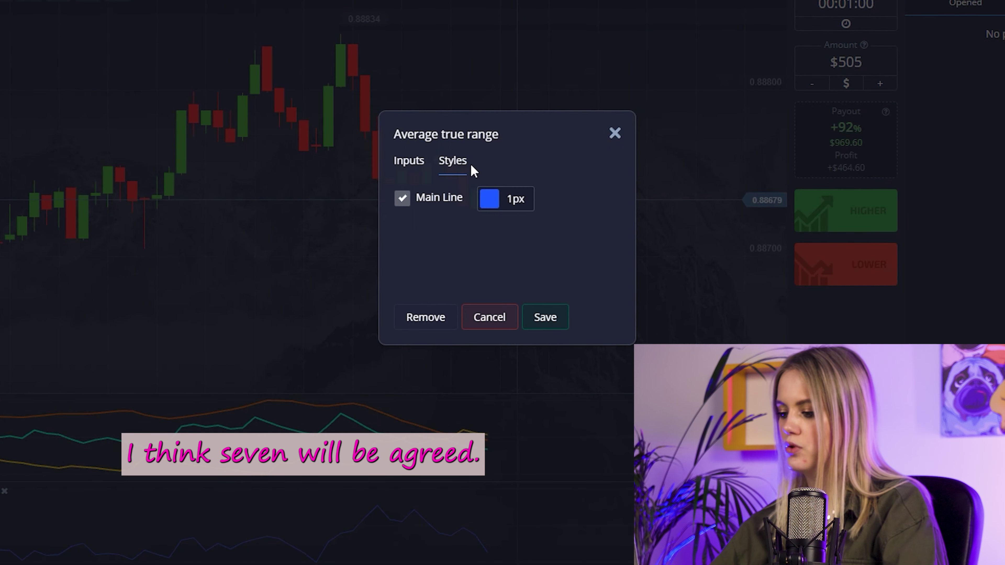
{"action": "left_click", "coordinate": [518, 200]}
{"action": "left_click", "coordinate": [523, 309]}
{"action": "left_click", "coordinate": [546, 319]}
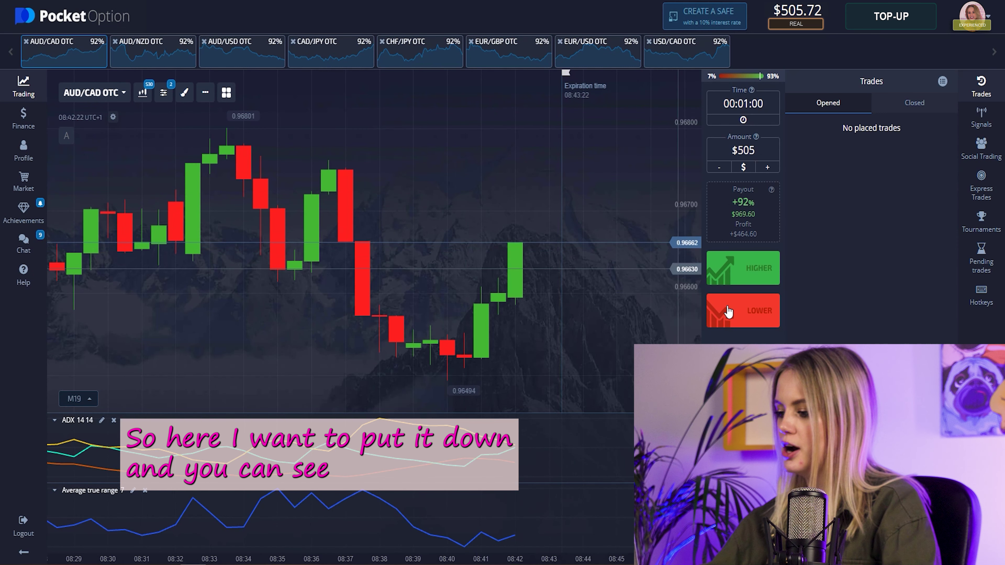
- Place a $505 one-minute LOWER trade on AUD/CAD OTC
{"action": "left_click", "coordinate": [712, 323]}
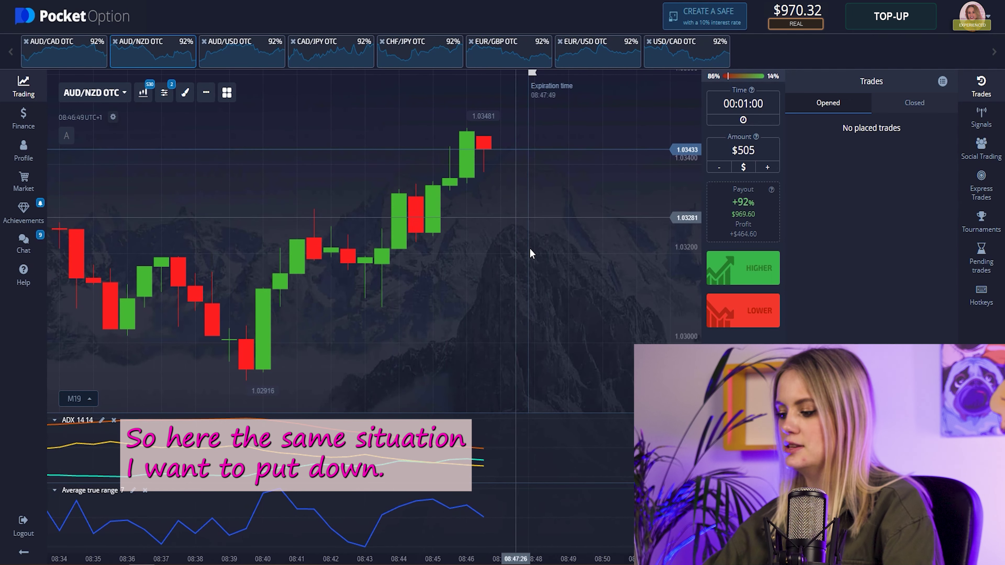
- Place a $505 one-minute LOWER trade on AUD/NZD OTC
{"action": "left_click", "coordinate": [744, 321]}
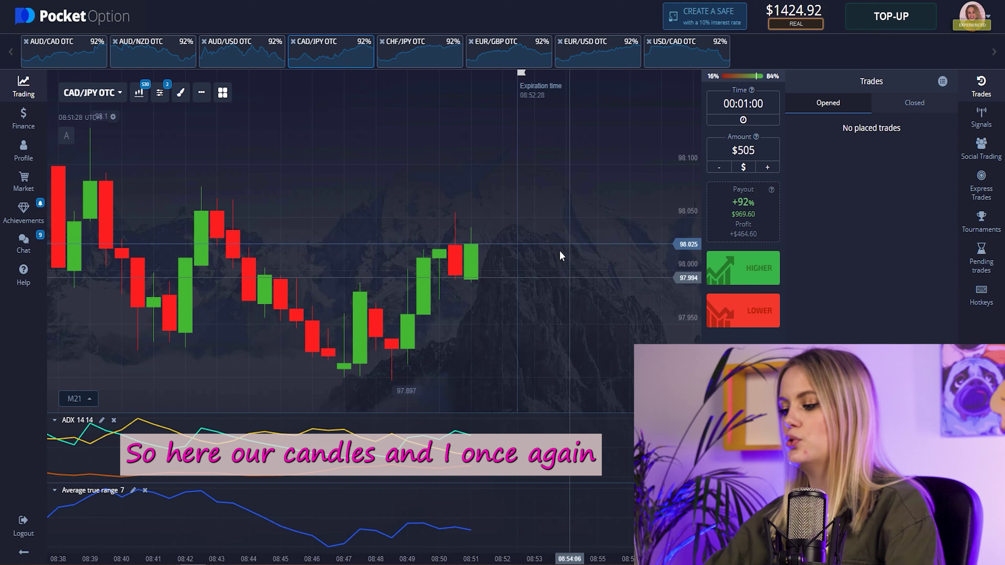
- Place two $505 LOWER trades on CAD/JPY OTC, then two $1000 HIGHER trades on CHF/JPY OTC
{"action": "left_click", "coordinate": [754, 312]}
{"action": "left_click", "coordinate": [754, 313]}
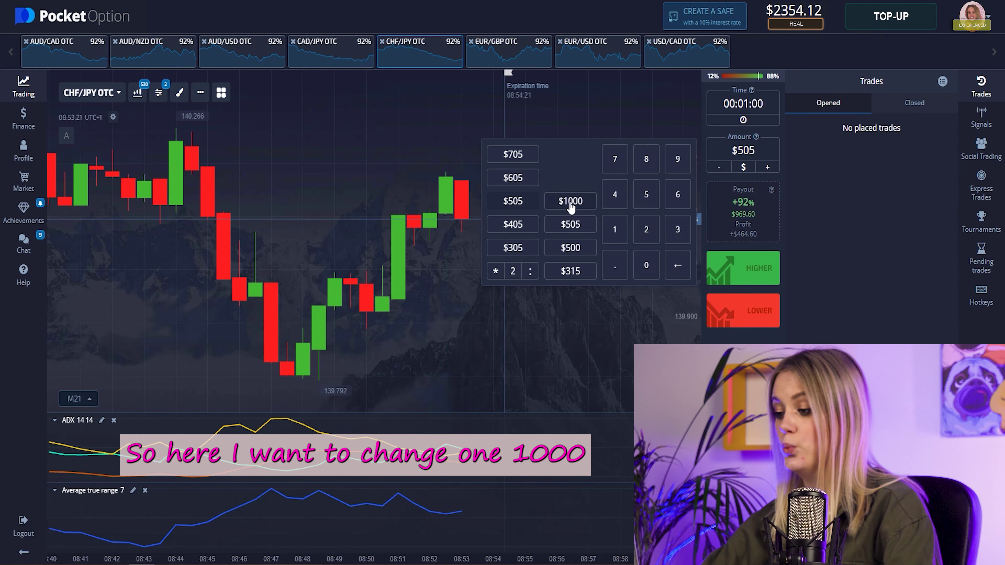
{"action": "left_click", "coordinate": [579, 209]}
{"action": "double_click", "coordinate": [740, 268]}
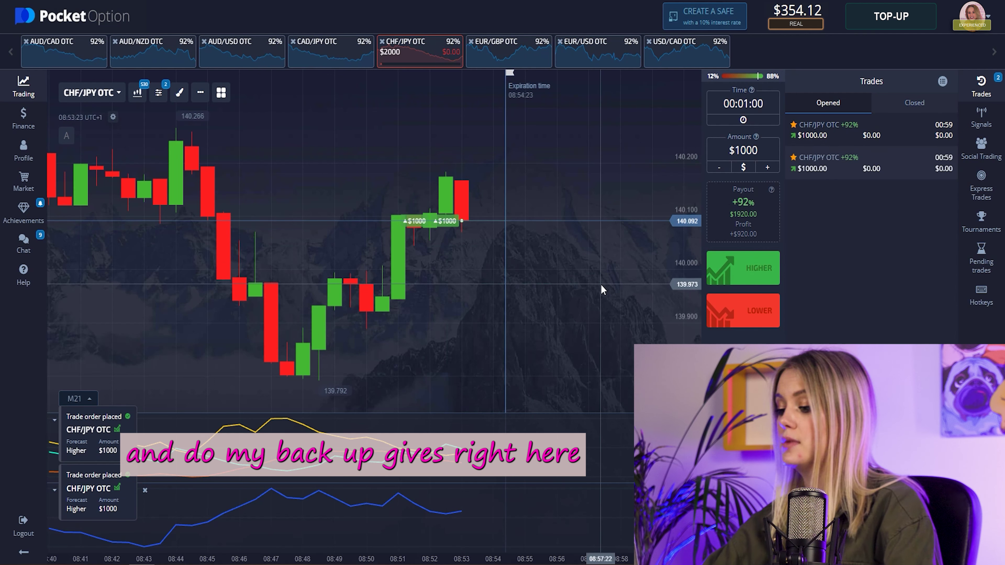